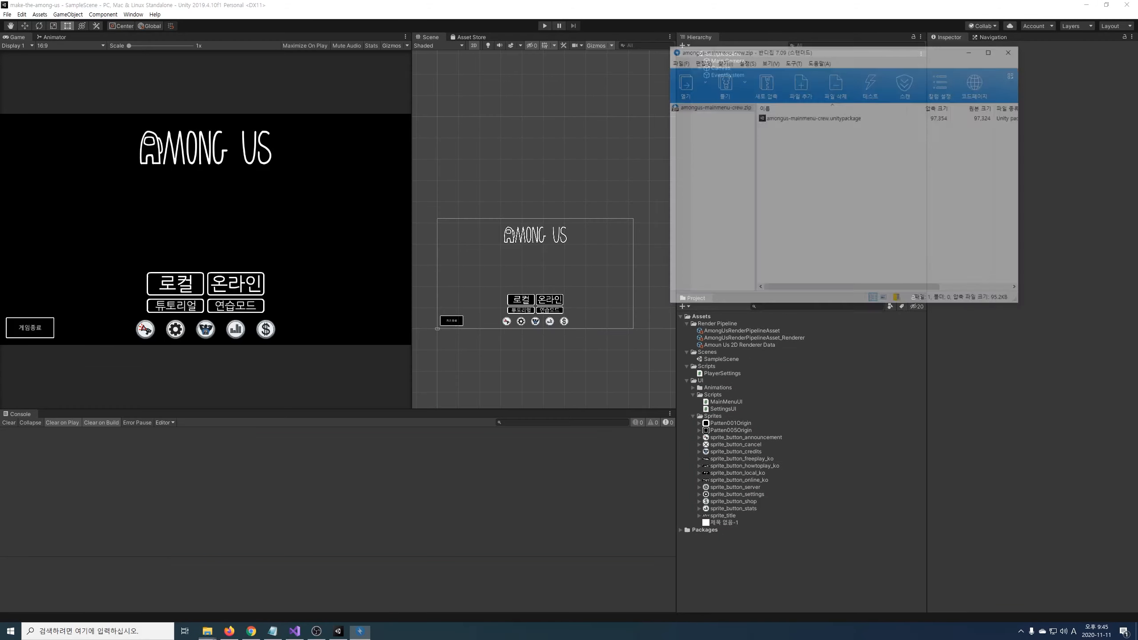
# Import all the crew sprites from the amongus-mainmenu-crew Unity package into the project
pyautogui.doubleClick(803, 119)
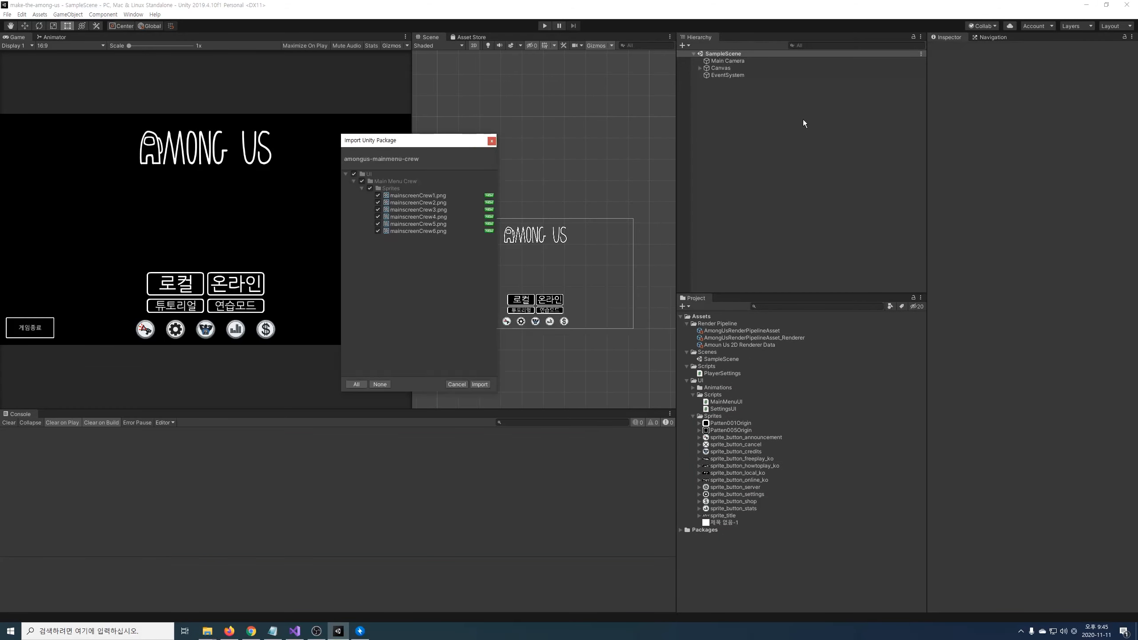
pyautogui.click(480, 384)
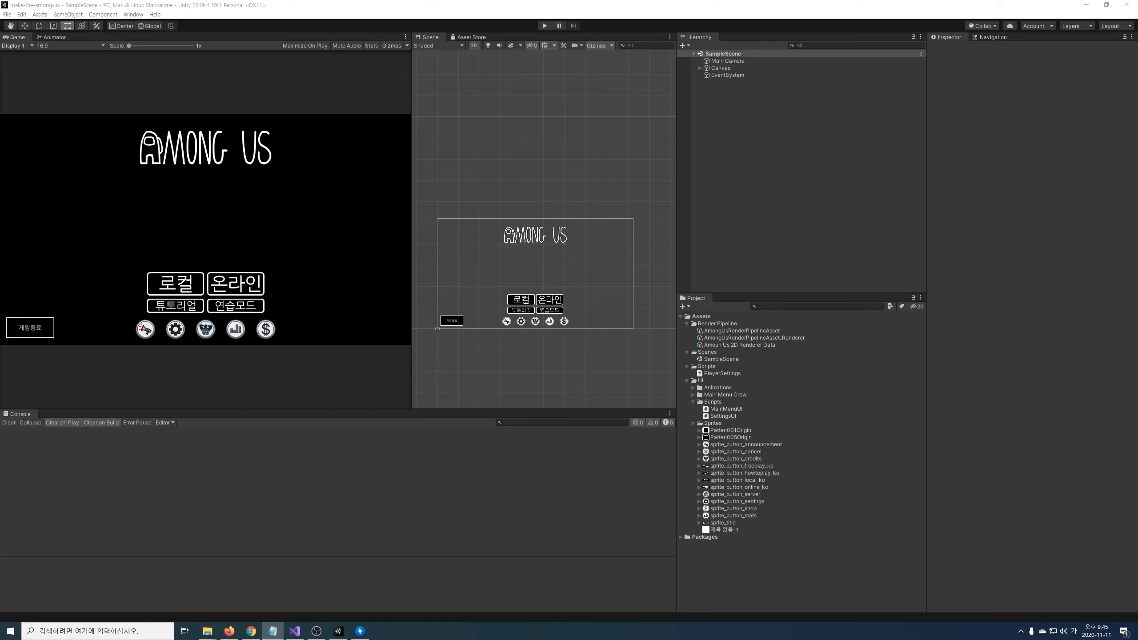
# Frame the Main Camera in the Scene view and resize the editor panes to enlarge the Scene and Game views
pyautogui.doubleClick(730, 62)
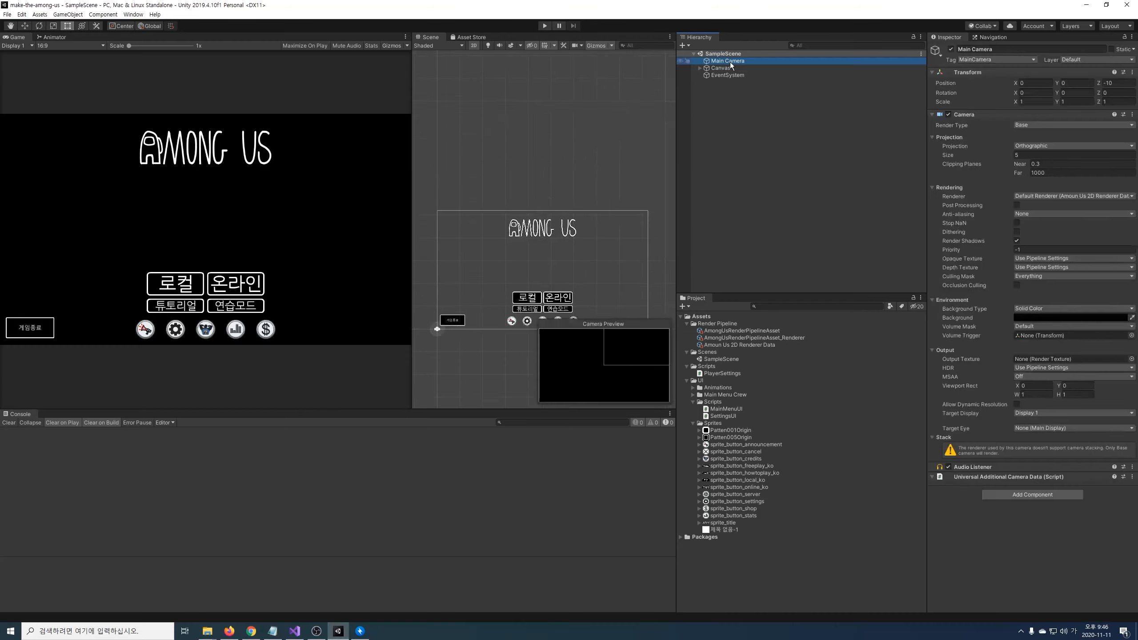
pyautogui.click(853, 198)
pyautogui.moveTo(677, 201); pyautogui.dragTo(927, 202)
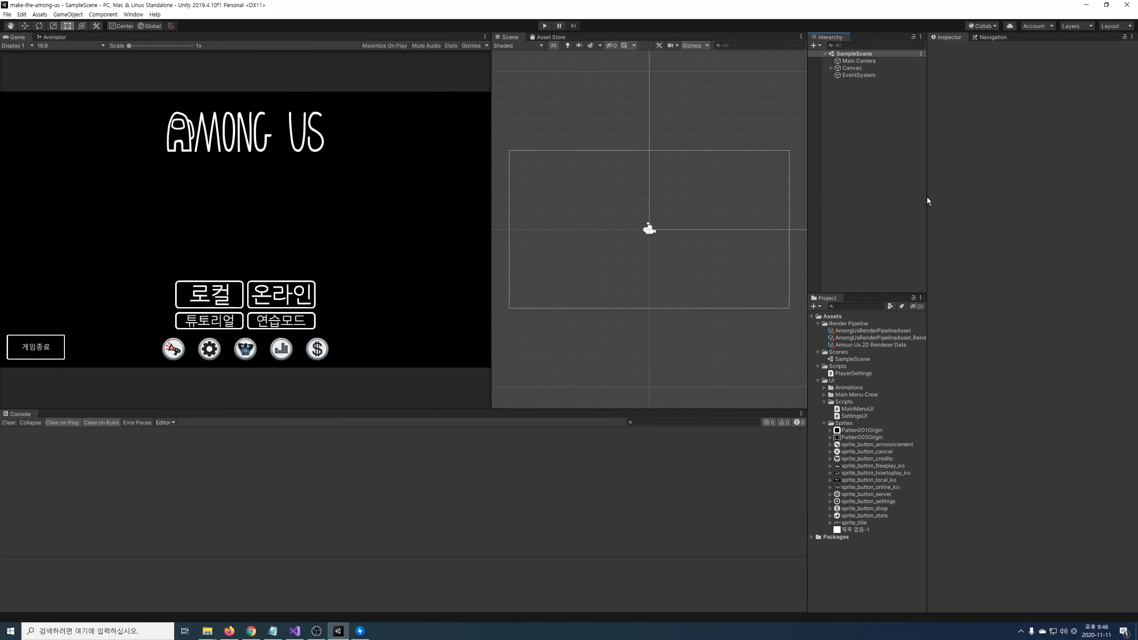
pyautogui.moveTo(491, 224); pyautogui.dragTo(420, 224)
pyautogui.moveTo(609, 409); pyautogui.dragTo(609, 470)
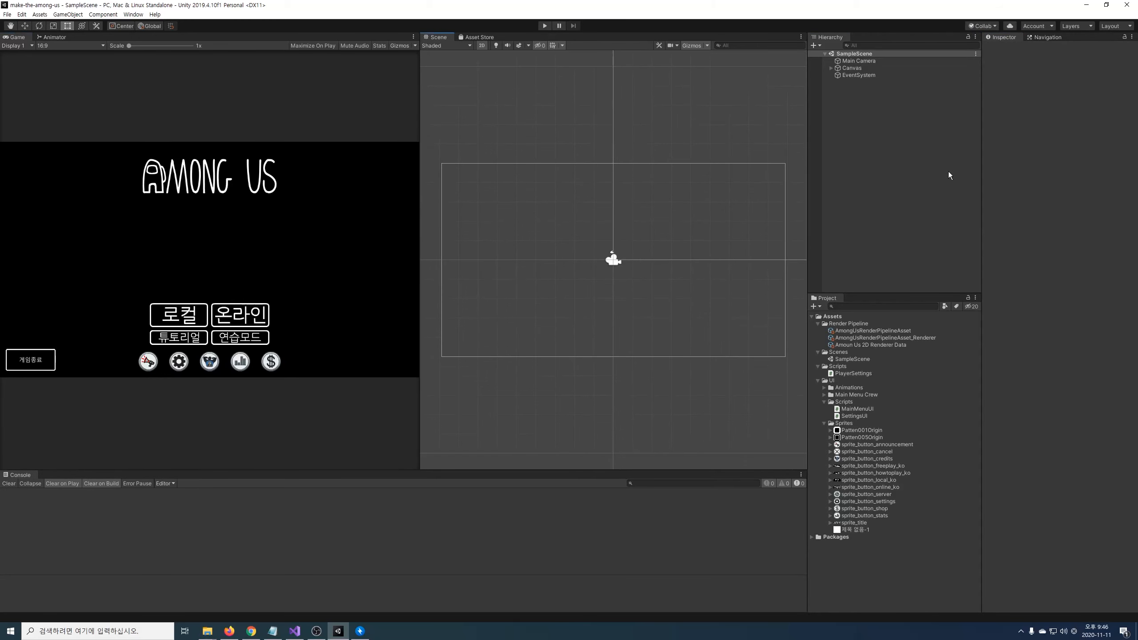
# Add a Particle System object to SampleScene
pyautogui.rightClick(918, 130)
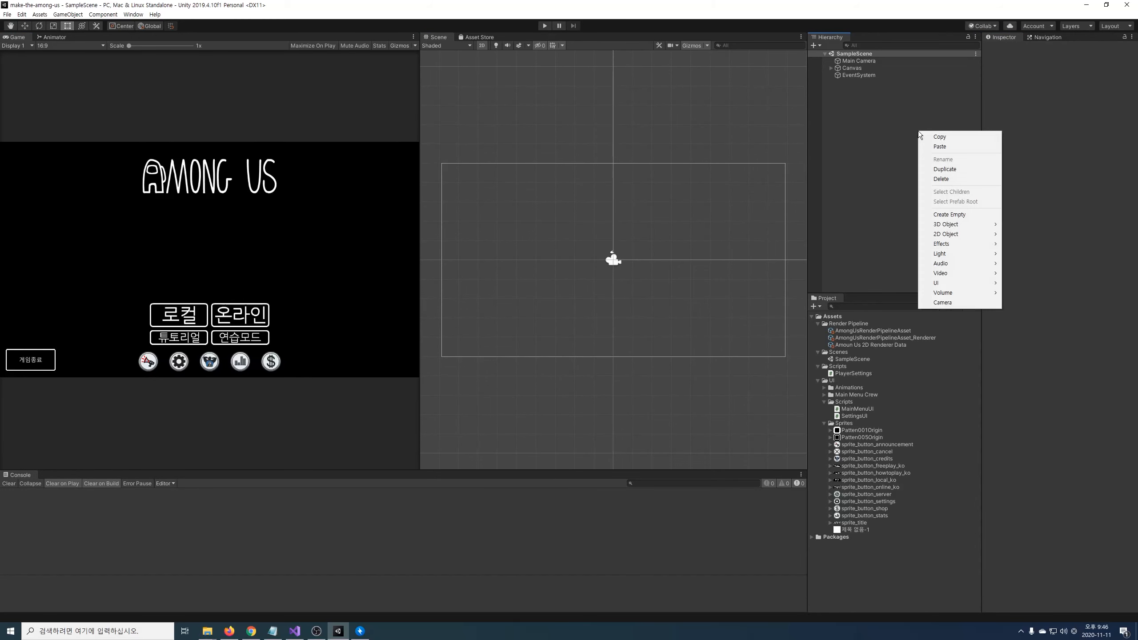
pyautogui.moveTo(961, 248)
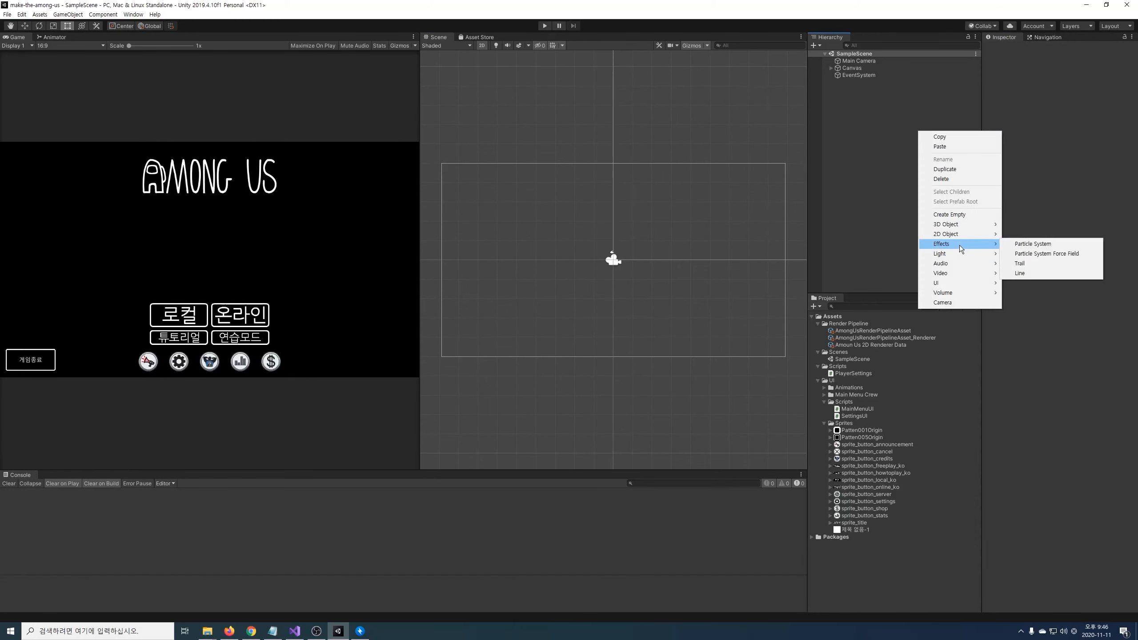
pyautogui.click(1051, 244)
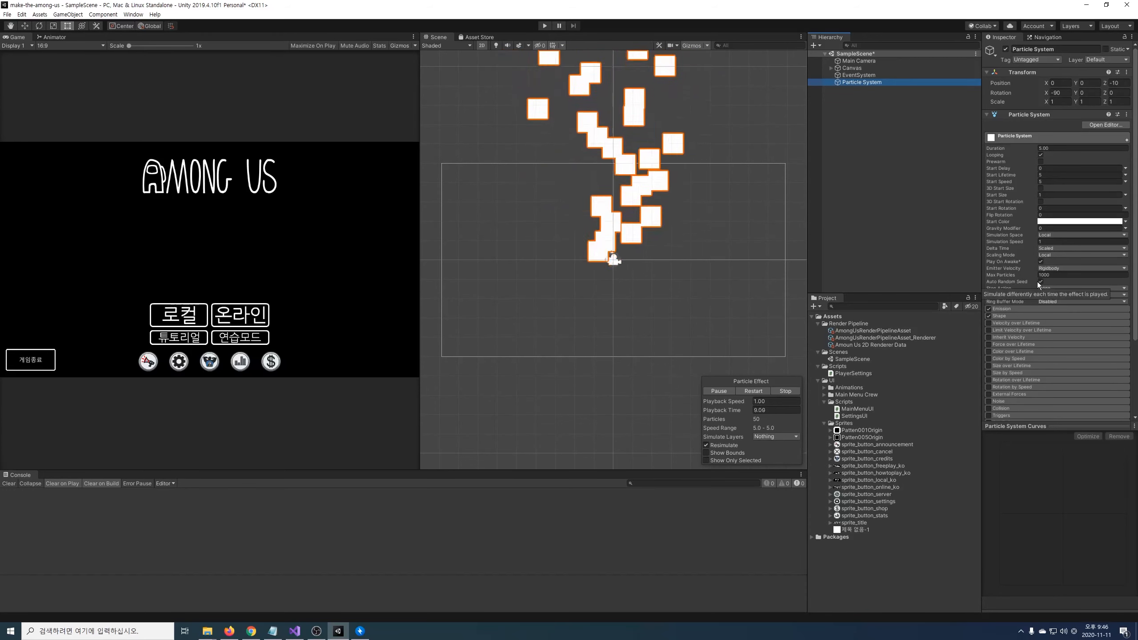
# Assign the Default-Particle material in the particle system's Renderer module
pyautogui.scroll(-4, 1097, 189)
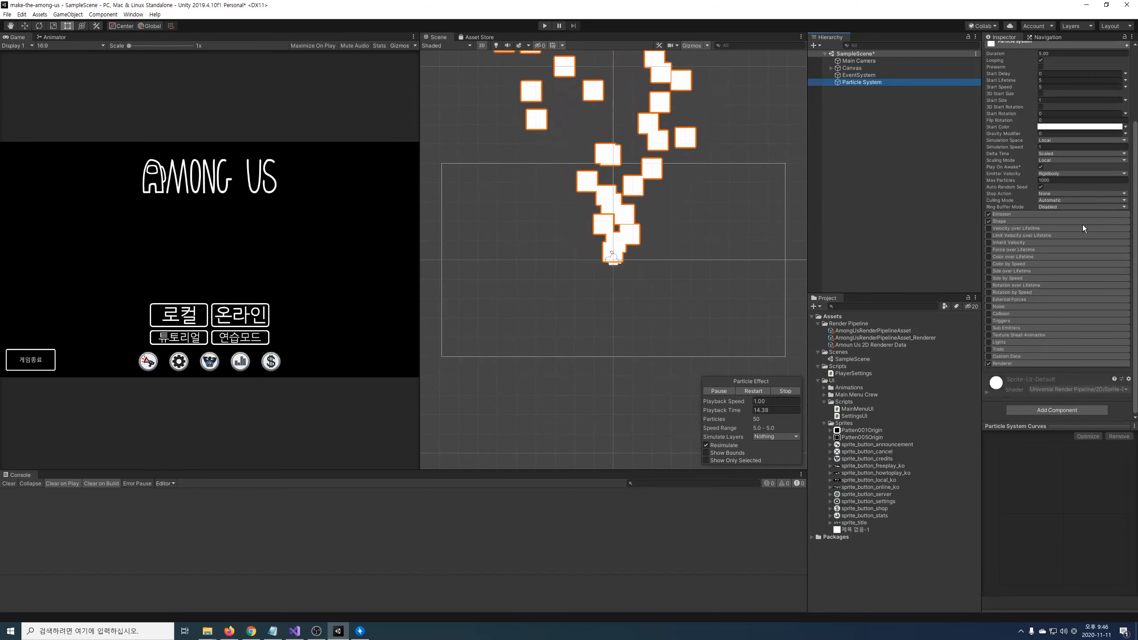
pyautogui.click(1046, 364)
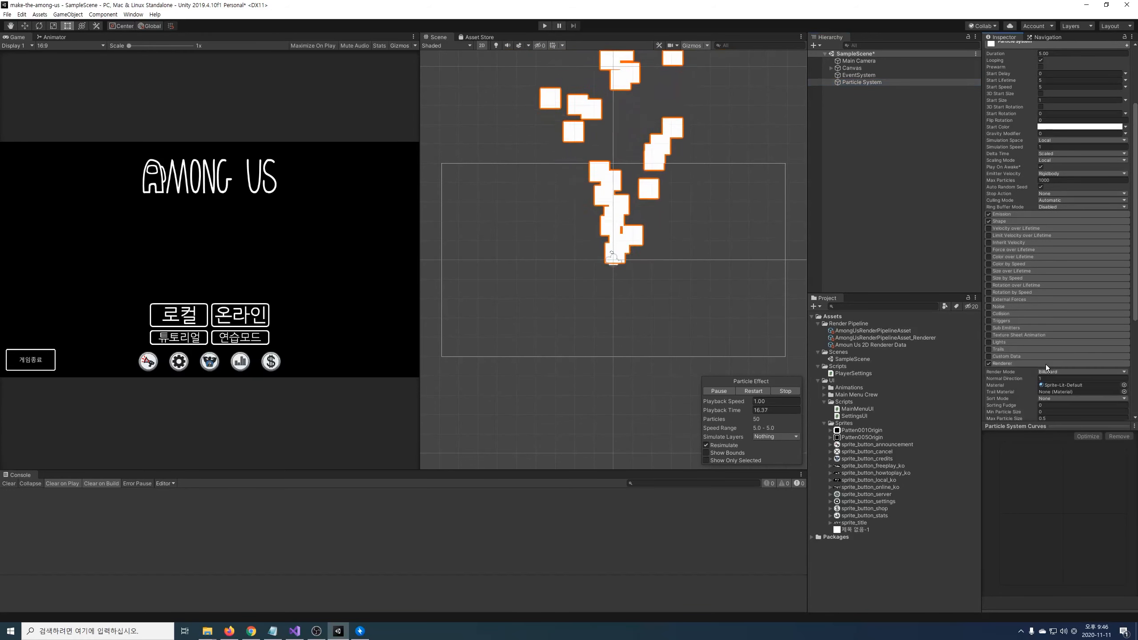
pyautogui.scroll(-7, 1046, 363)
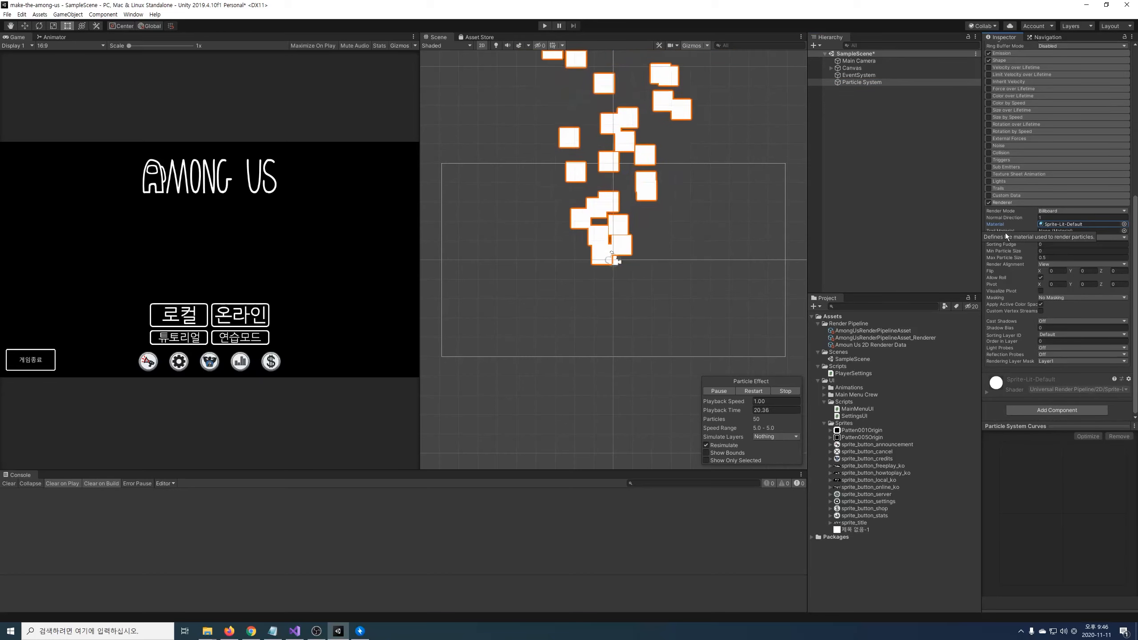
pyautogui.click(1124, 224)
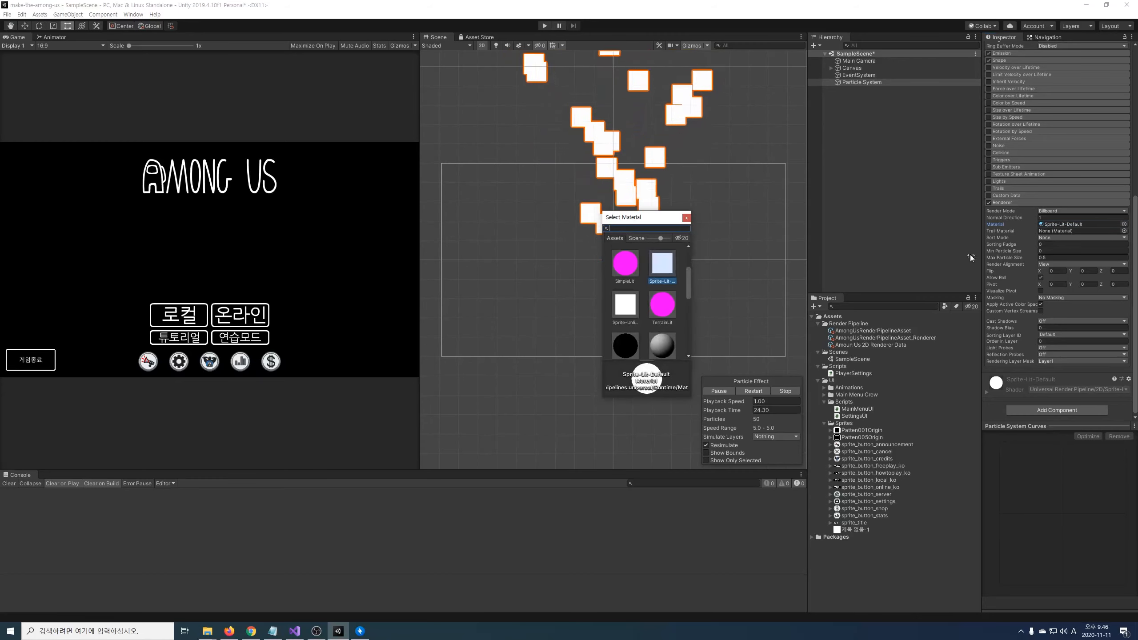
pyautogui.scroll(-5, 665, 325)
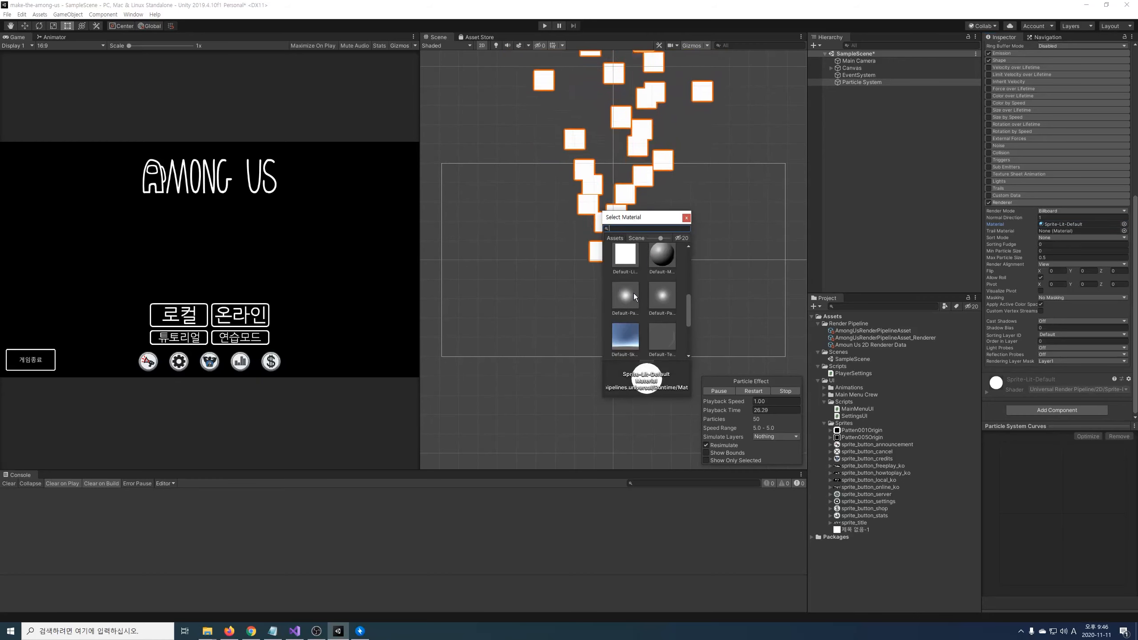
pyautogui.click(633, 294)
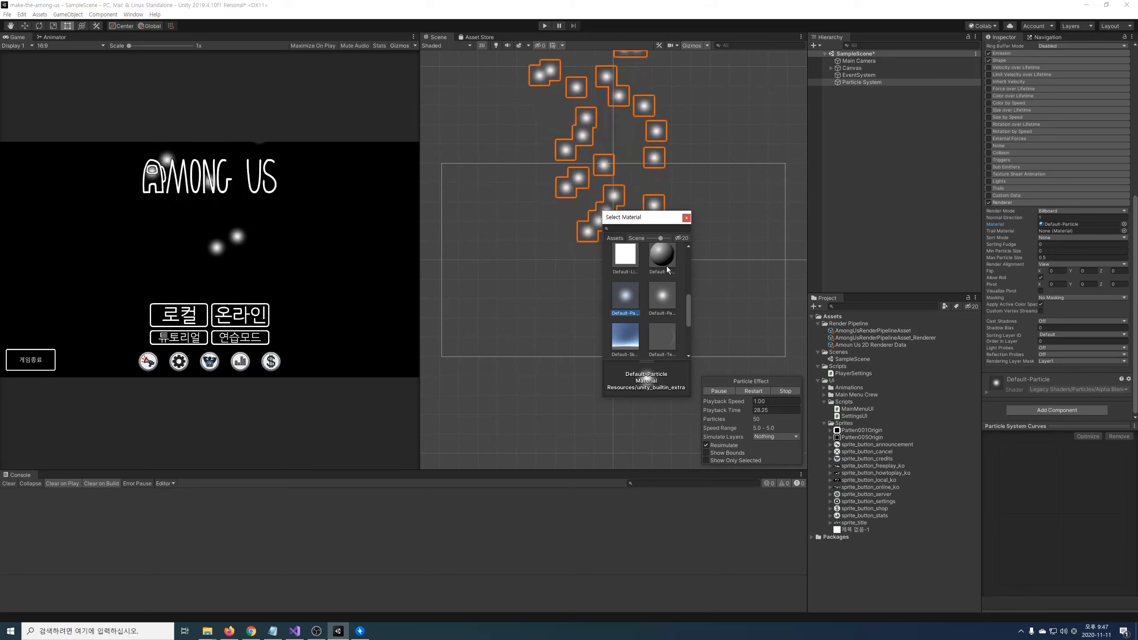
pyautogui.click(686, 220)
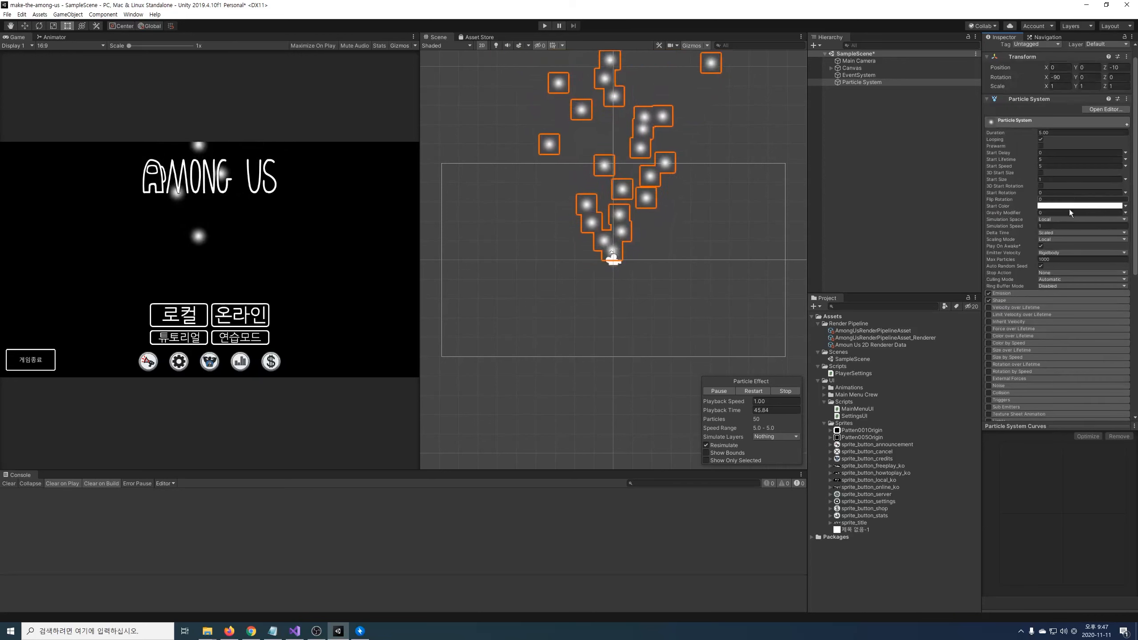
# Change the particle emission shape to Box and set the shape's Y rotation to 90
pyautogui.scroll(-3, 1007, 227)
pyautogui.click(1007, 220)
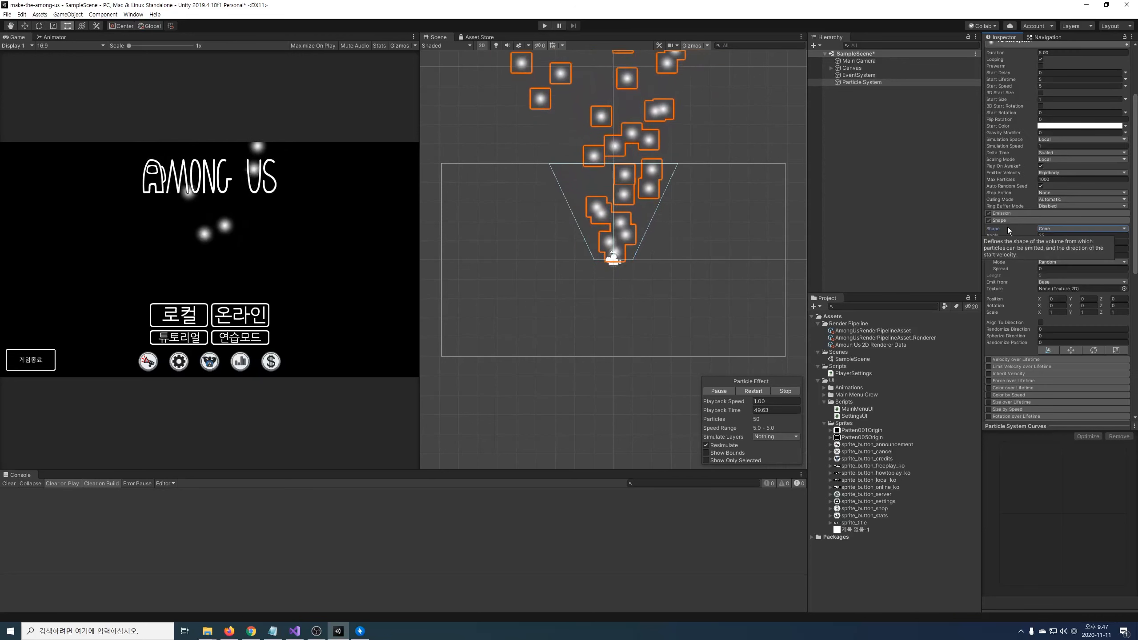
pyautogui.click(1096, 230)
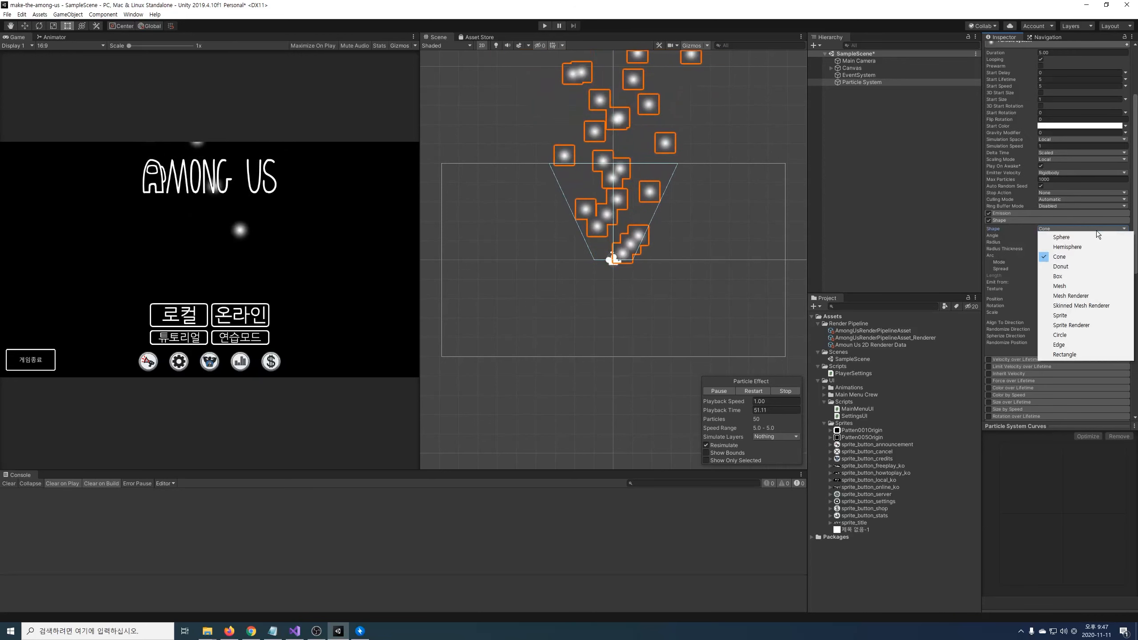
pyautogui.click(1077, 277)
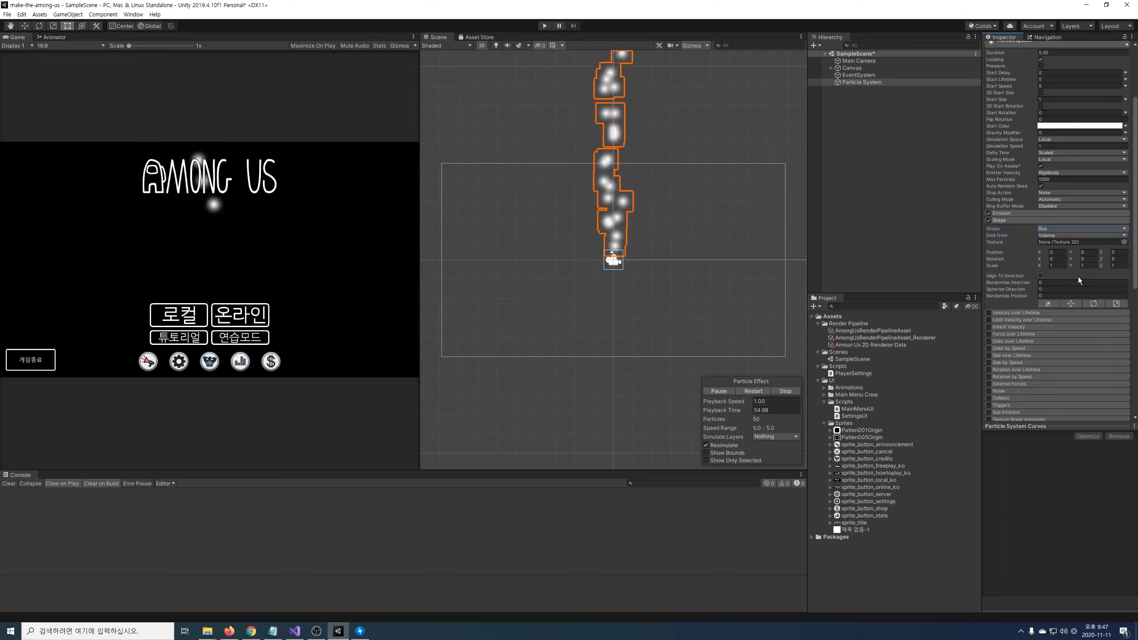
pyautogui.click(1090, 259)
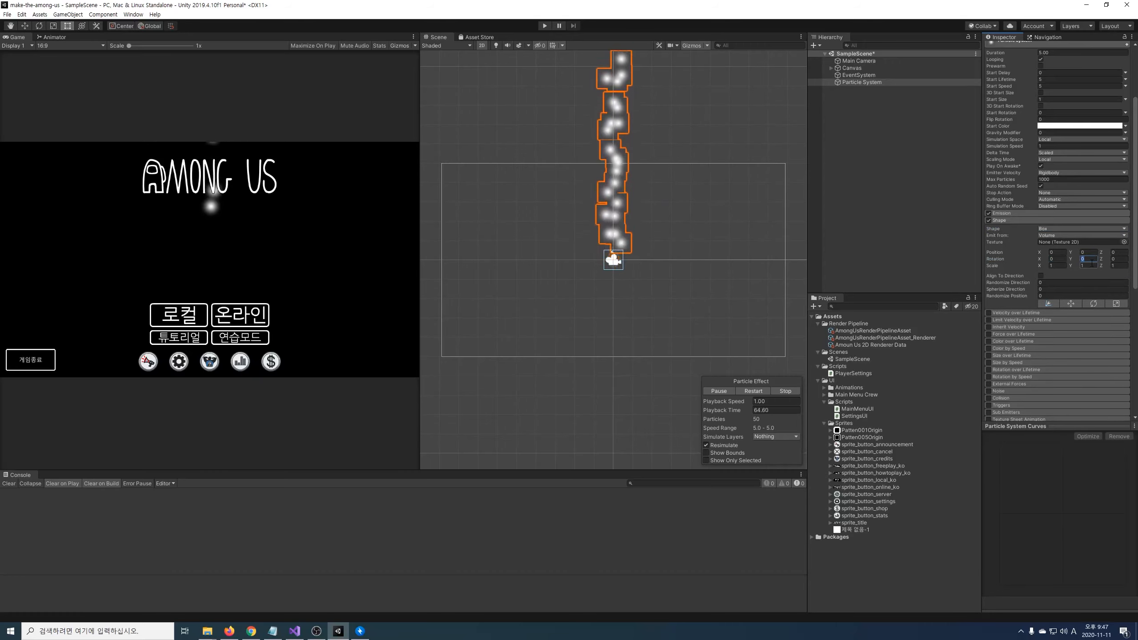
pyautogui.write('90')
# Stretch the box emitter to an X scale of about 13.47 and move the particle system left of the camera frame, to about X -13.22
pyautogui.click(1054, 265)
pyautogui.moveTo(1052, 265); pyautogui.dragTo(96, 263)
pyautogui.press('w')
pyautogui.moveTo(651, 259); pyautogui.dragTo(398, 257)
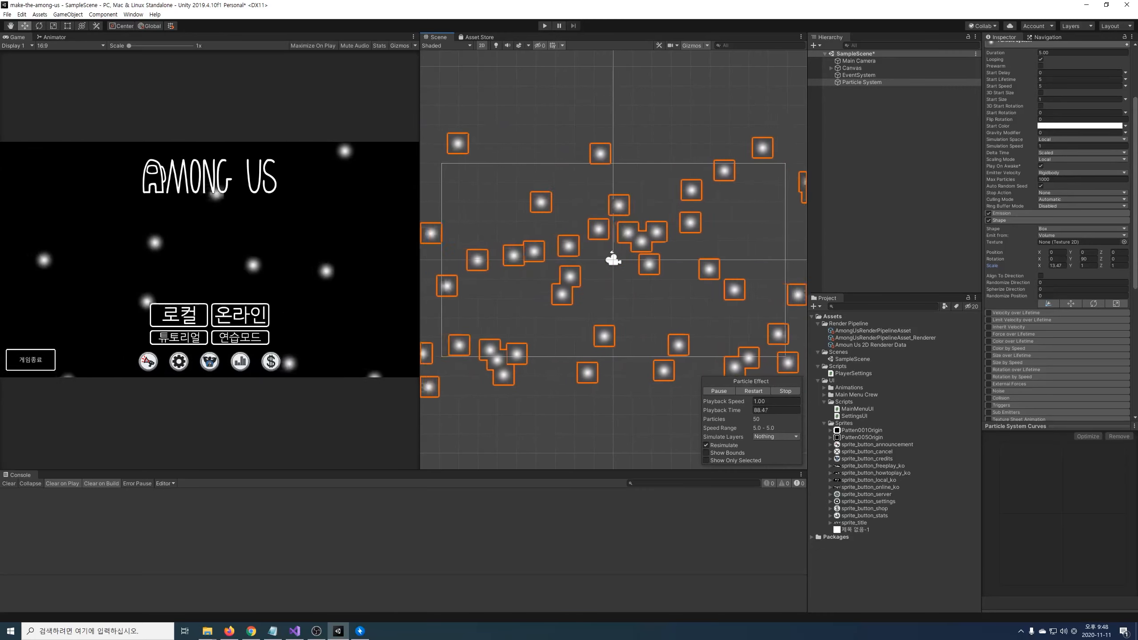
# Set the particles' Start Size to Random Between Two Constants, 0.2 and 0.5
pyautogui.click(861, 82)
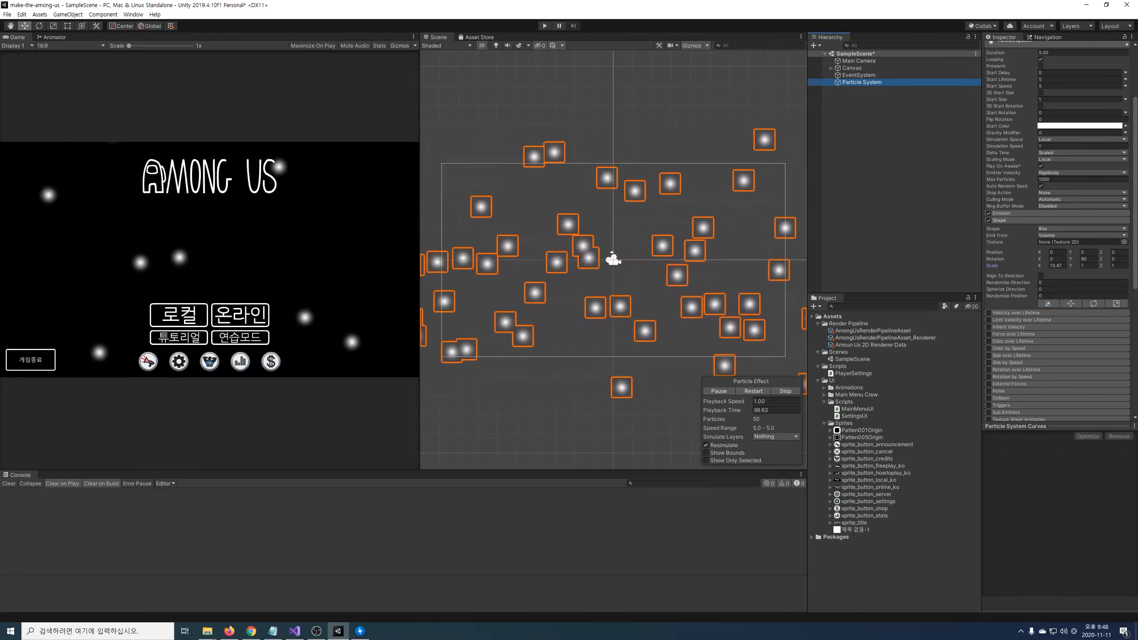
pyautogui.click(1126, 99)
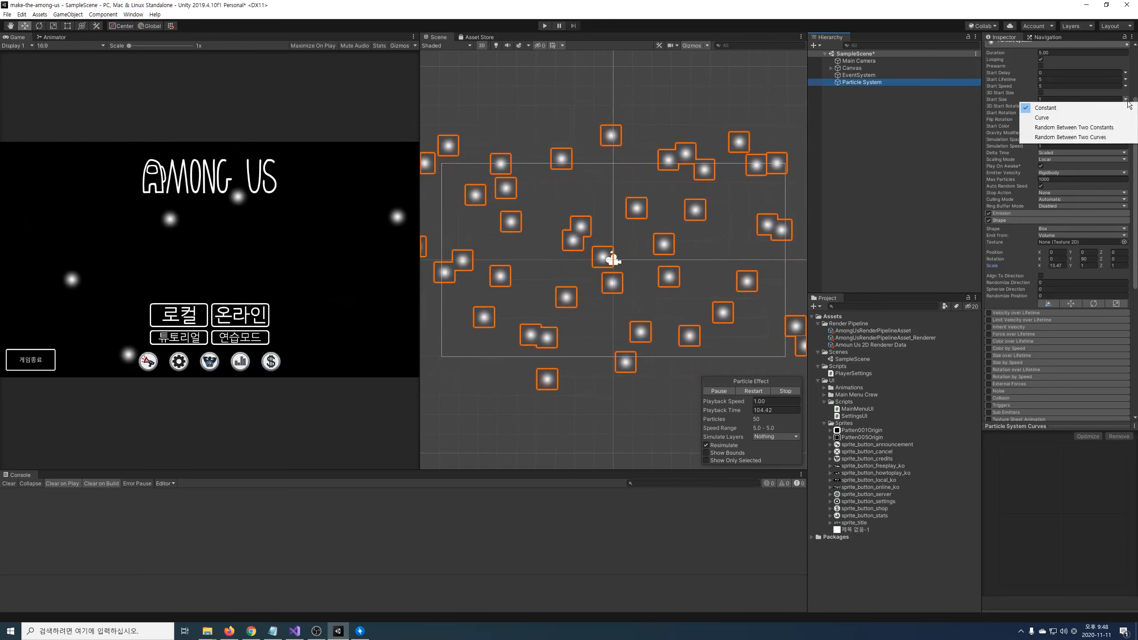
pyautogui.click(1114, 129)
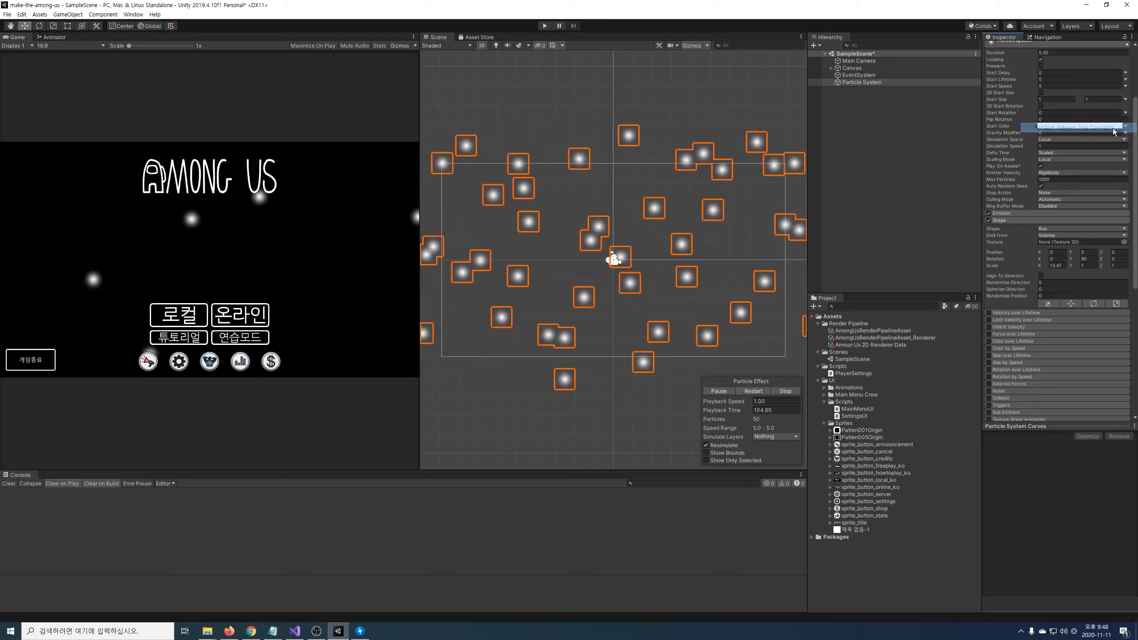
pyautogui.click(1061, 100)
pyautogui.write('0.2')
pyautogui.press('Tab')
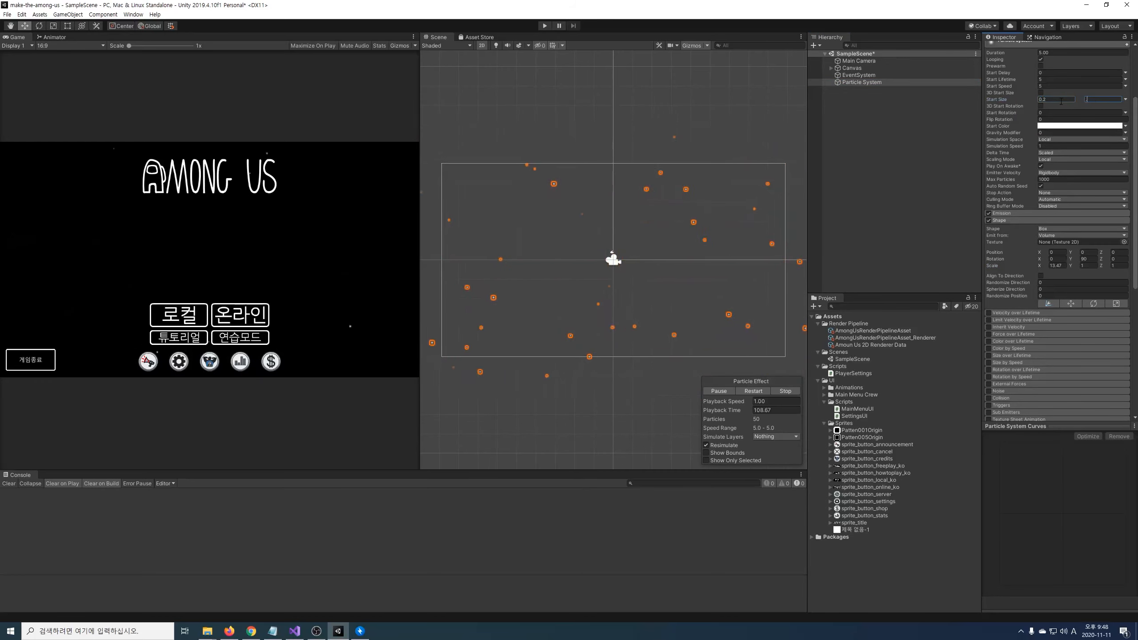
pyautogui.press('Return')
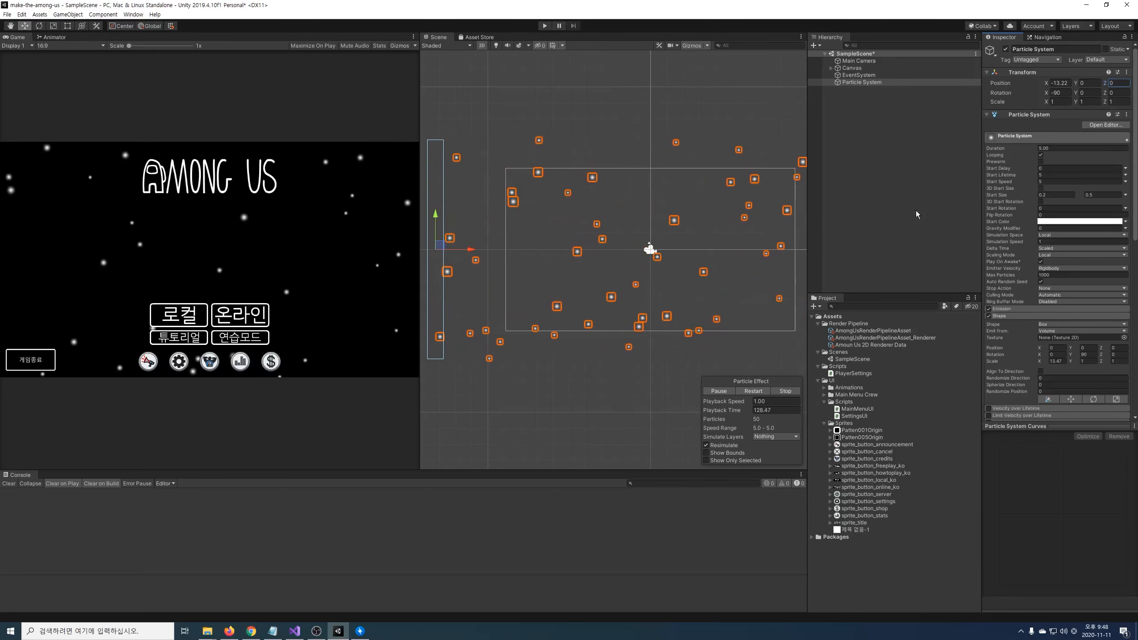
# Set the Start Speed to Random Between Two Constants, 1 and 3, and the Start Lifetime to 30
pyautogui.click(1125, 182)
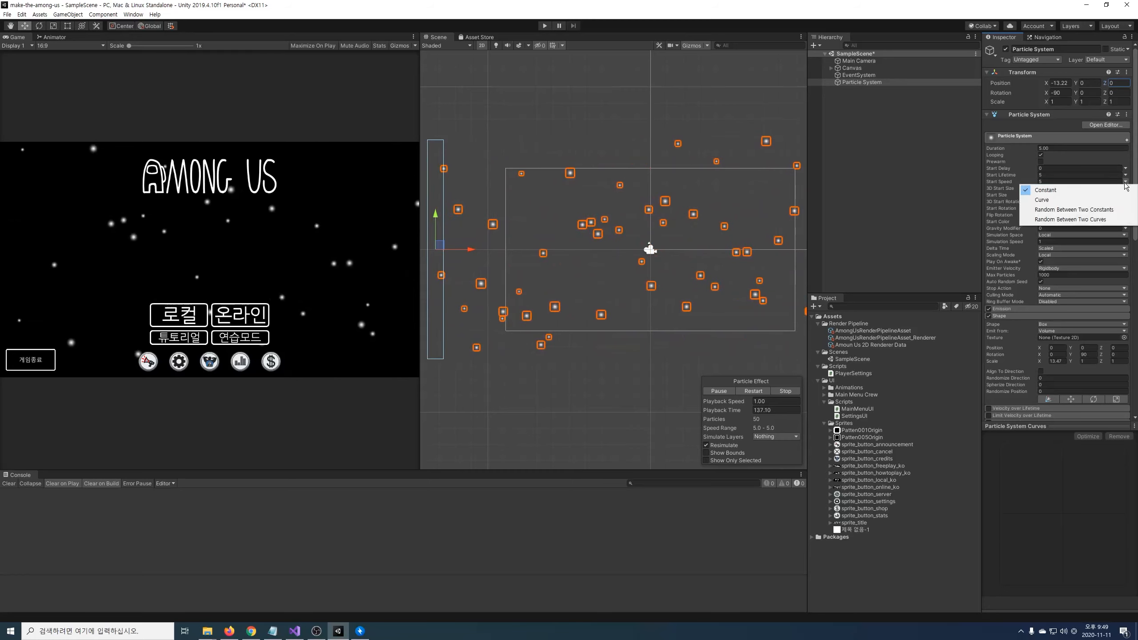
pyautogui.click(1104, 212)
pyautogui.click(1057, 181)
pyautogui.write('1')
pyautogui.press('Tab')
pyautogui.write('3')
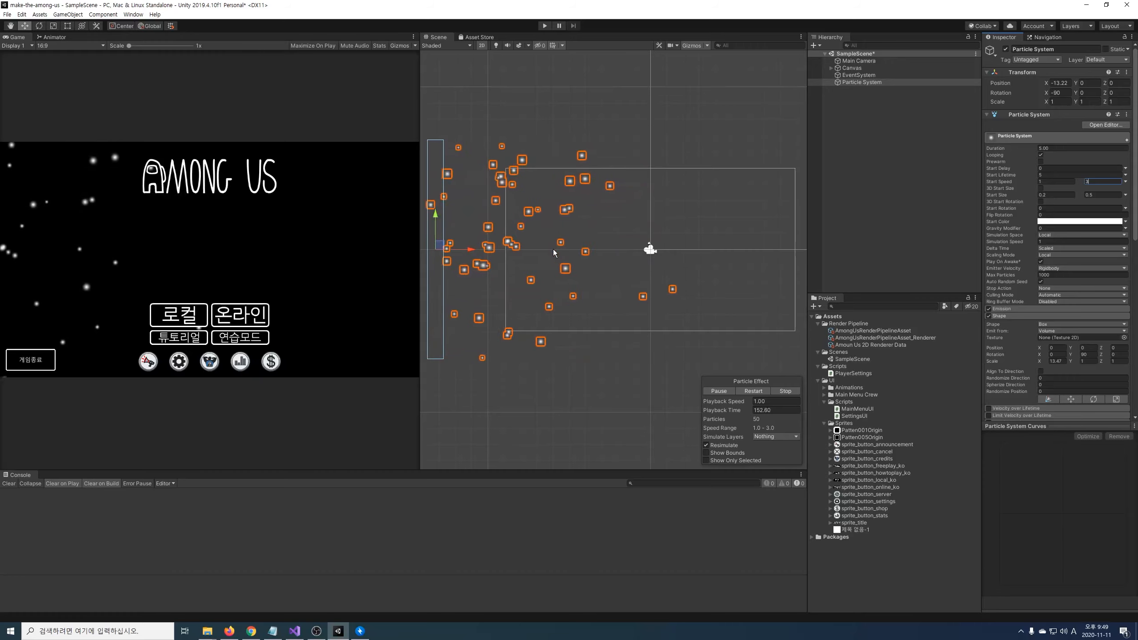
pyautogui.click(1056, 175)
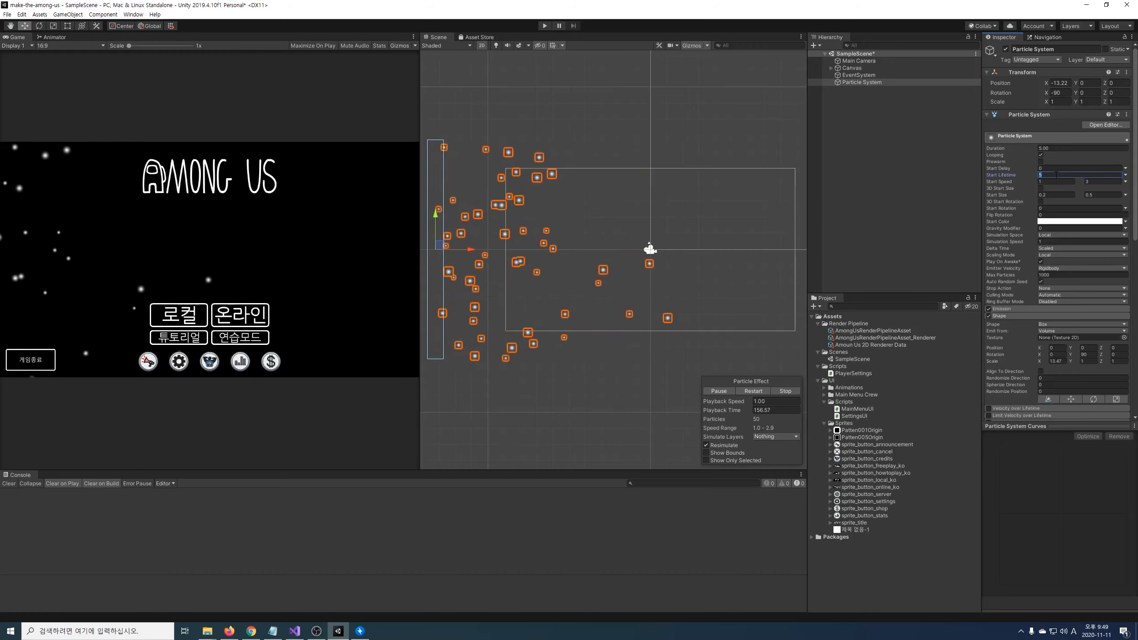
pyautogui.write('30')
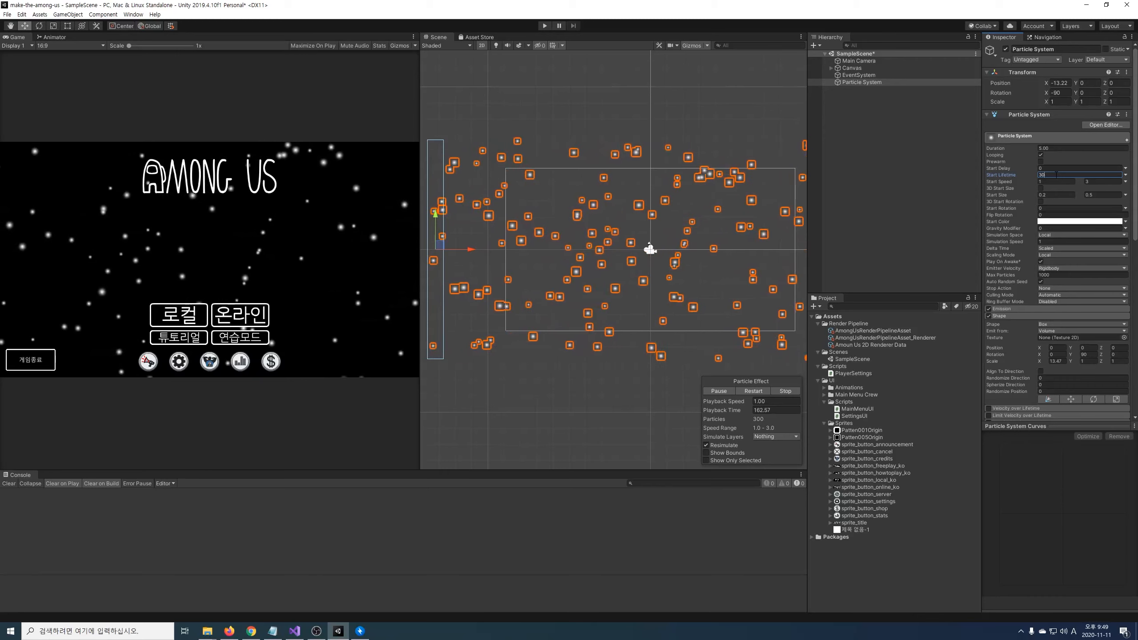
# Test the star particles in play mode, enable Prewarm on the particle system, and test the scene again
pyautogui.click(544, 25)
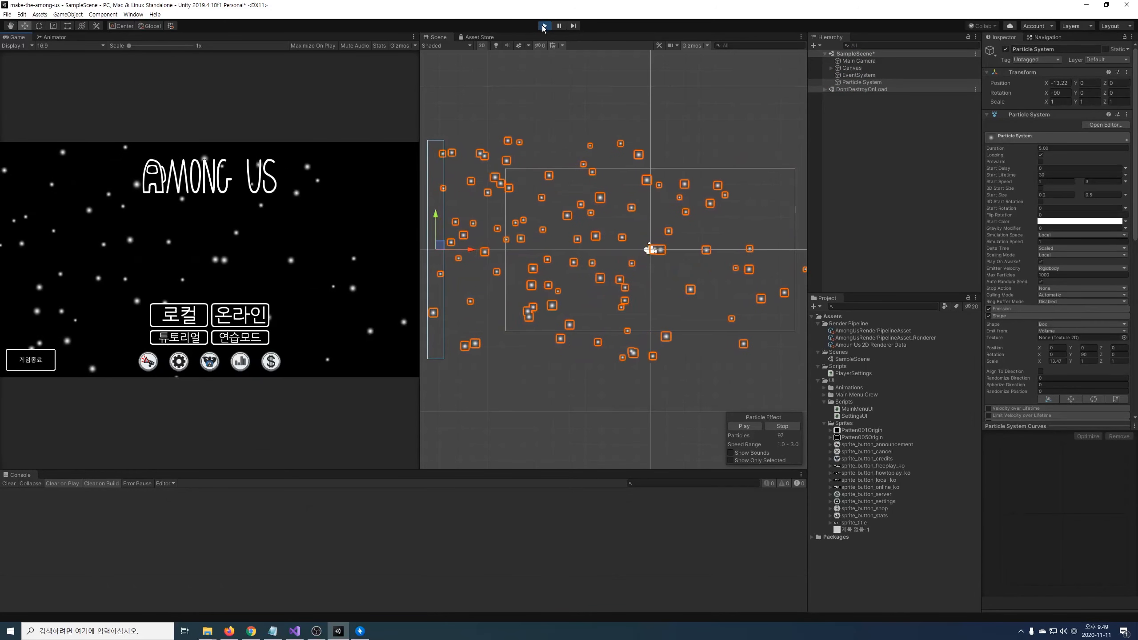
pyautogui.click(544, 25)
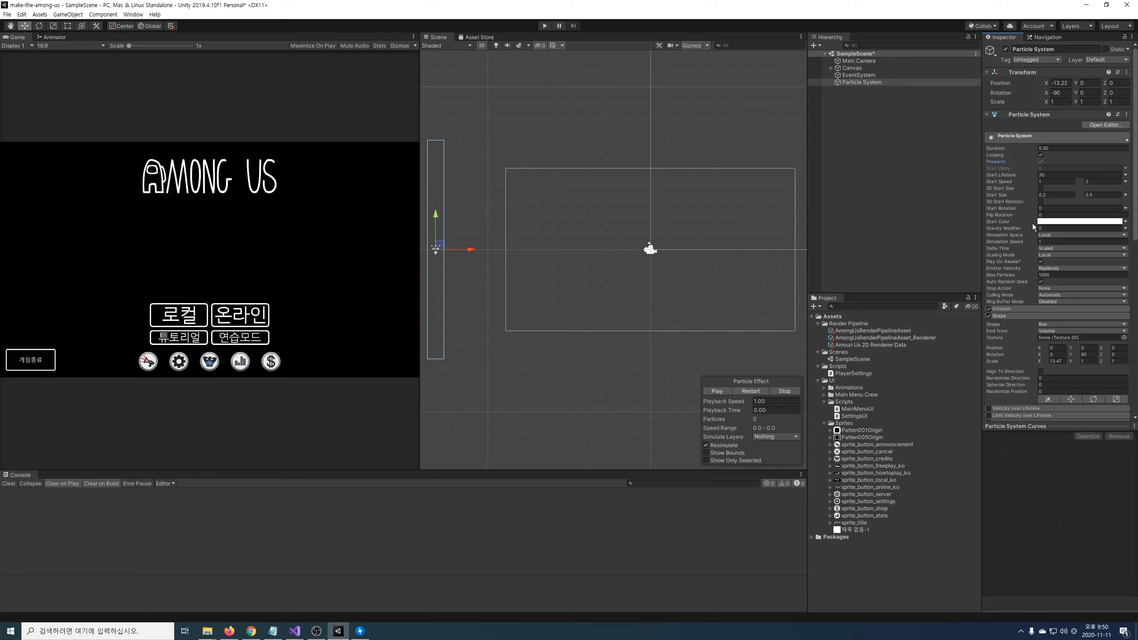
pyautogui.click(544, 26)
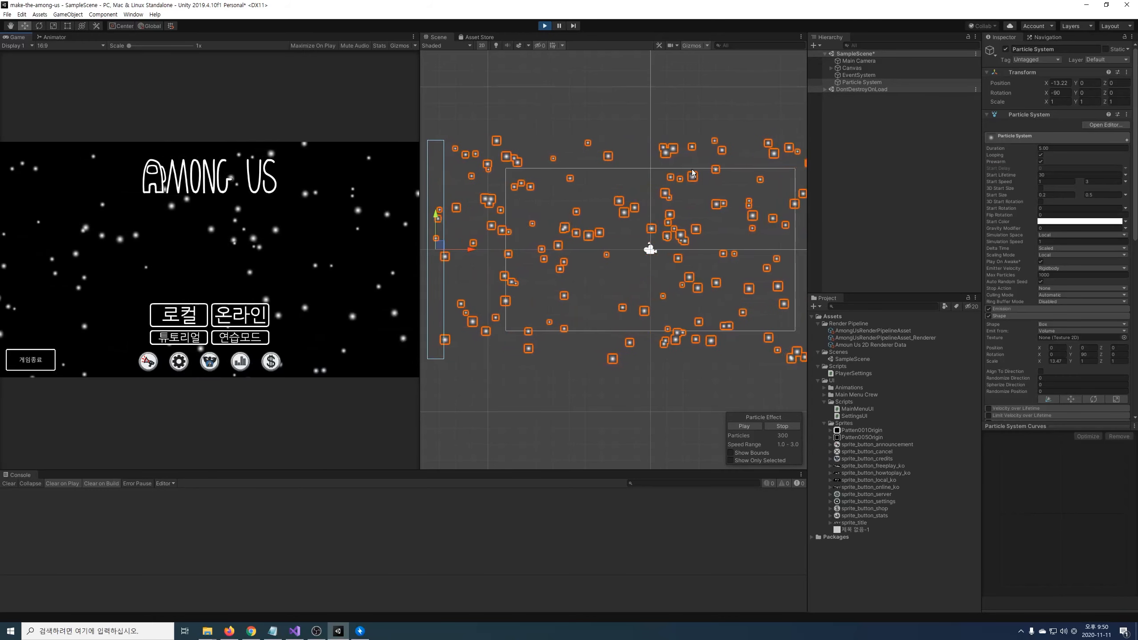
pyautogui.click(544, 26)
# Run the particle preview in the Scene view and set the emission Rate over Time to 3
pyautogui.click(861, 82)
pyautogui.click(742, 391)
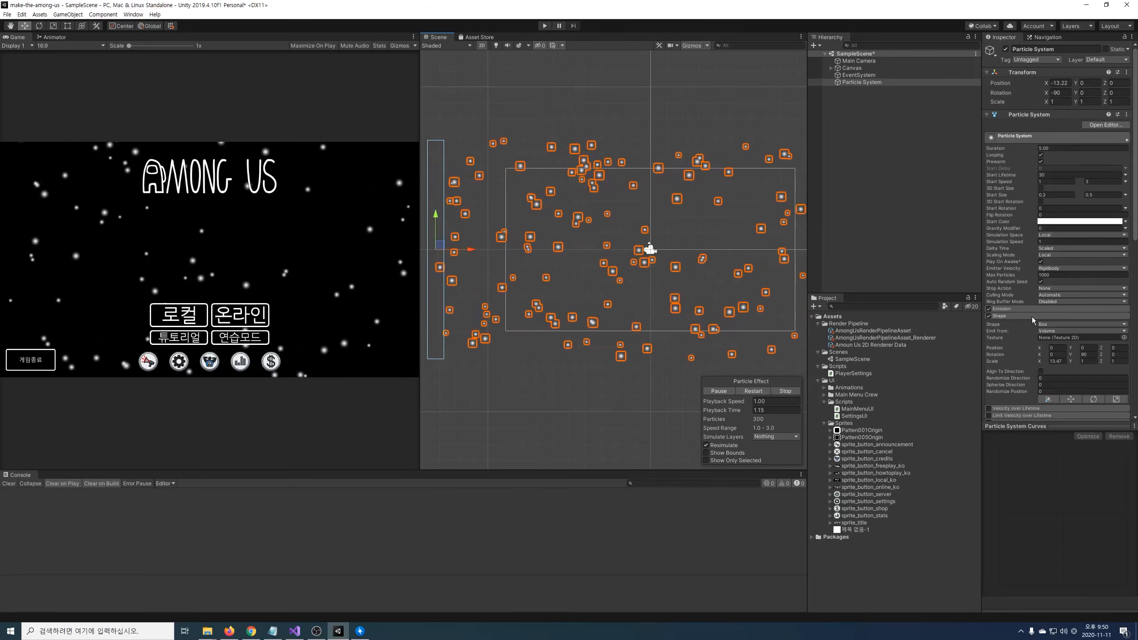
pyautogui.click(1026, 308)
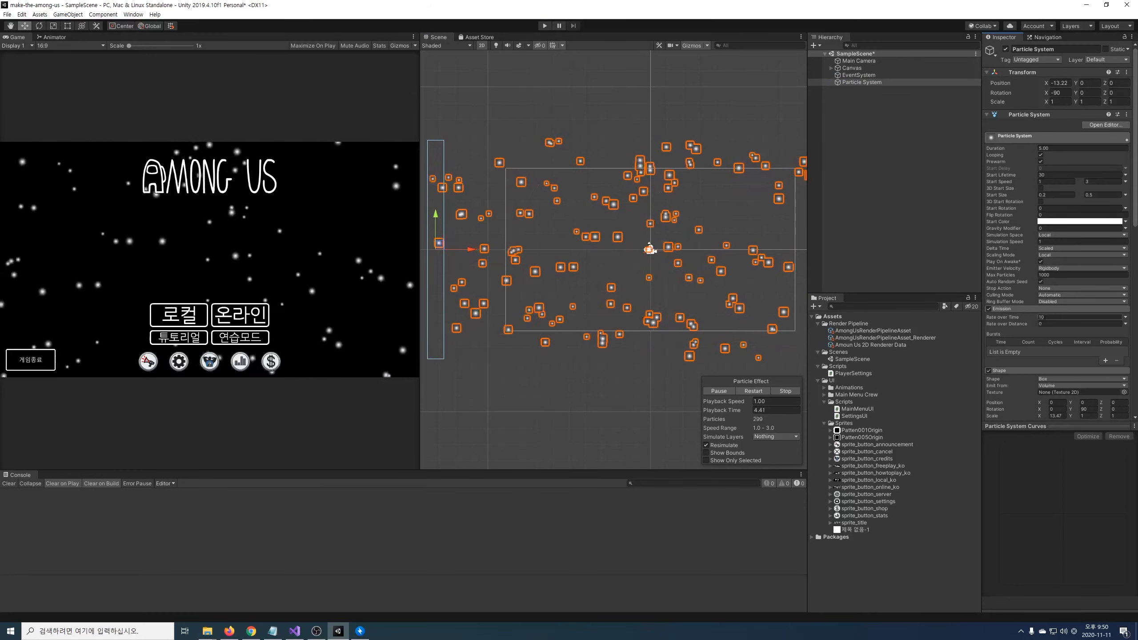
pyautogui.write('3')
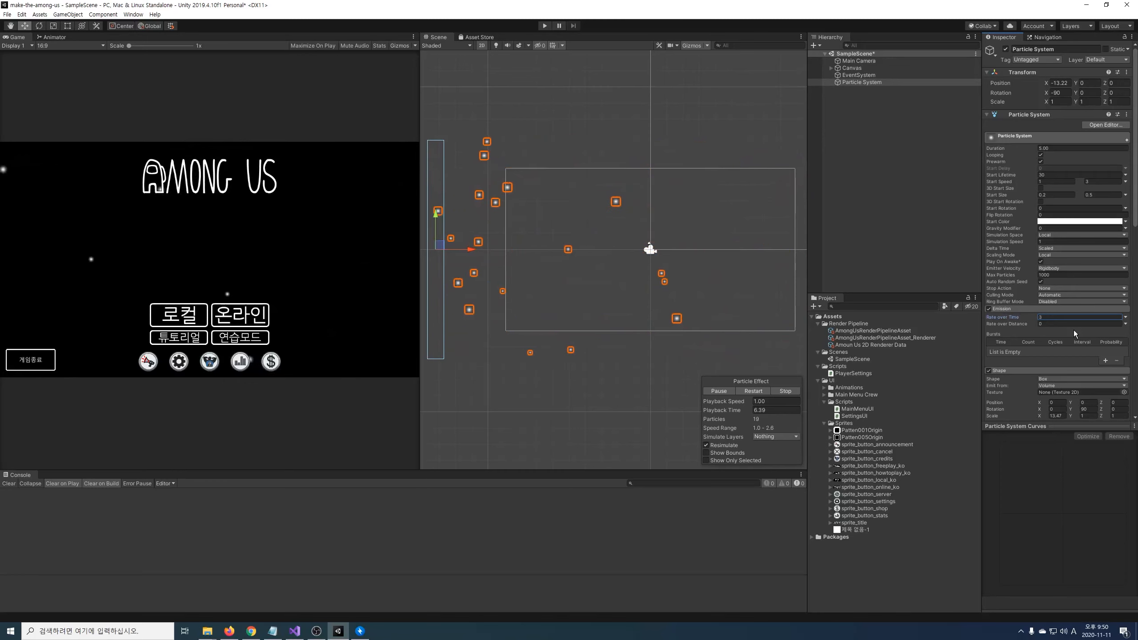
# Restart the particle preview in the Scene view to check the star density
pyautogui.click(747, 391)
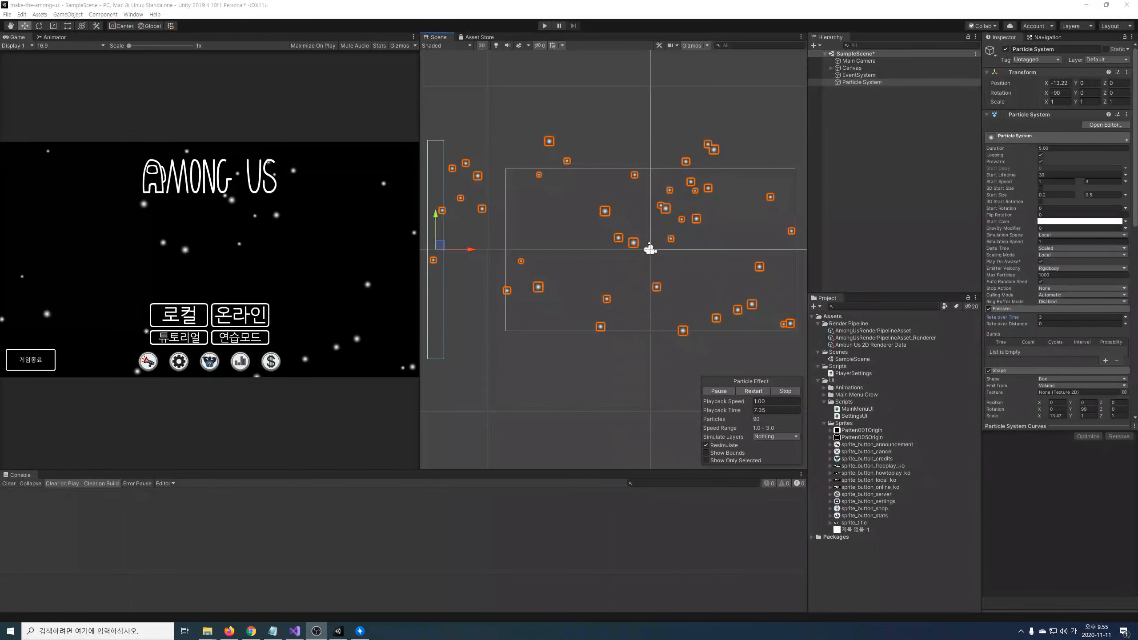
pyautogui.click(757, 3)
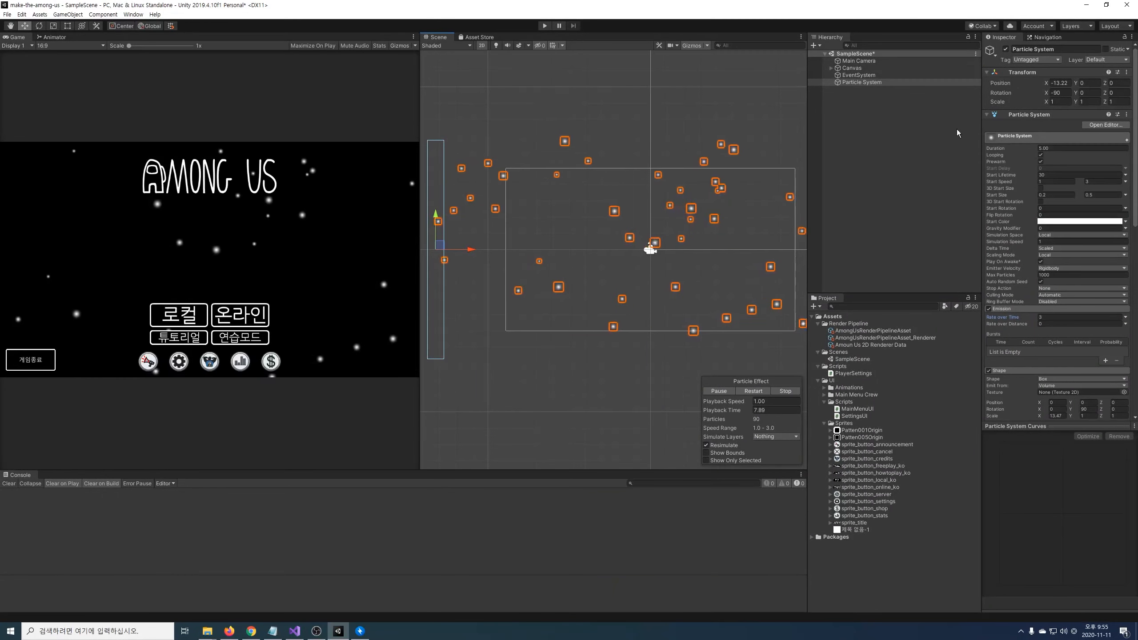
# Expand the Main Menu Crew folder's Sprites subfolder and inspect the mainscreenCrew1 and mainscreenCrew2 sprites
pyautogui.click(824, 394)
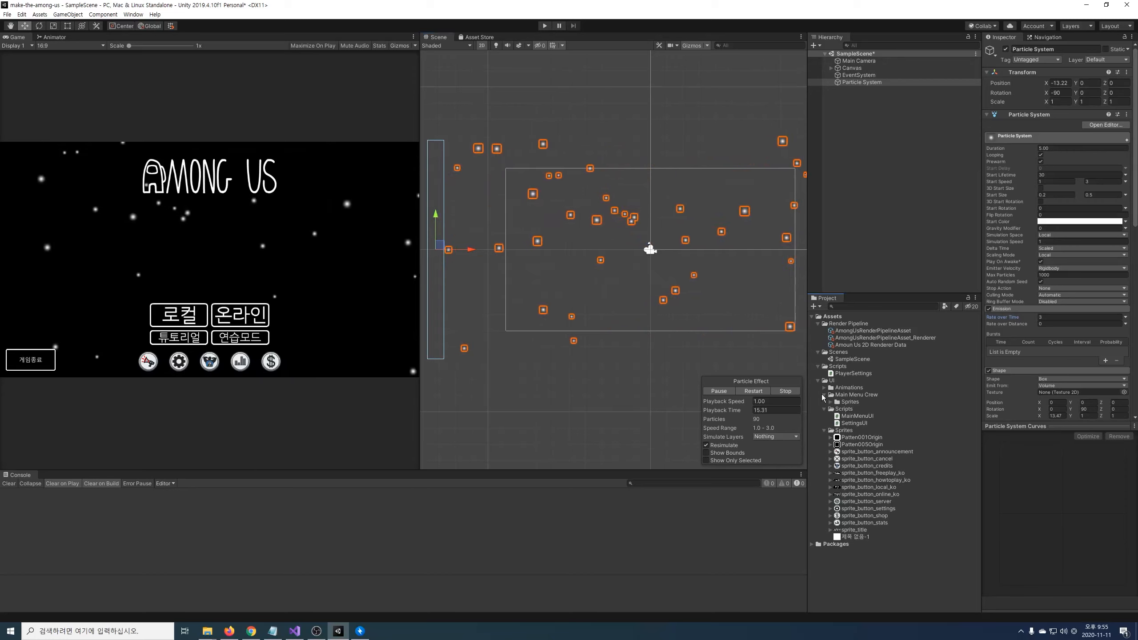
pyautogui.click(831, 402)
pyautogui.click(865, 409)
pyautogui.click(863, 417)
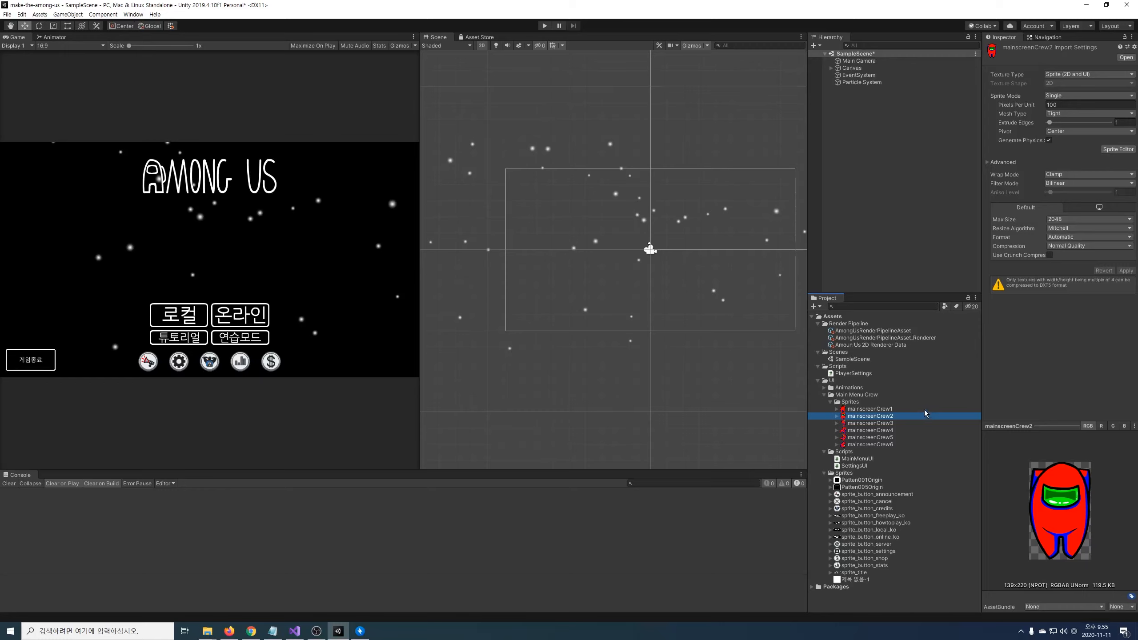
# Create a new folder named Shader directly under Assets
pyautogui.rightClick(827, 317)
pyautogui.moveTo(941, 322)
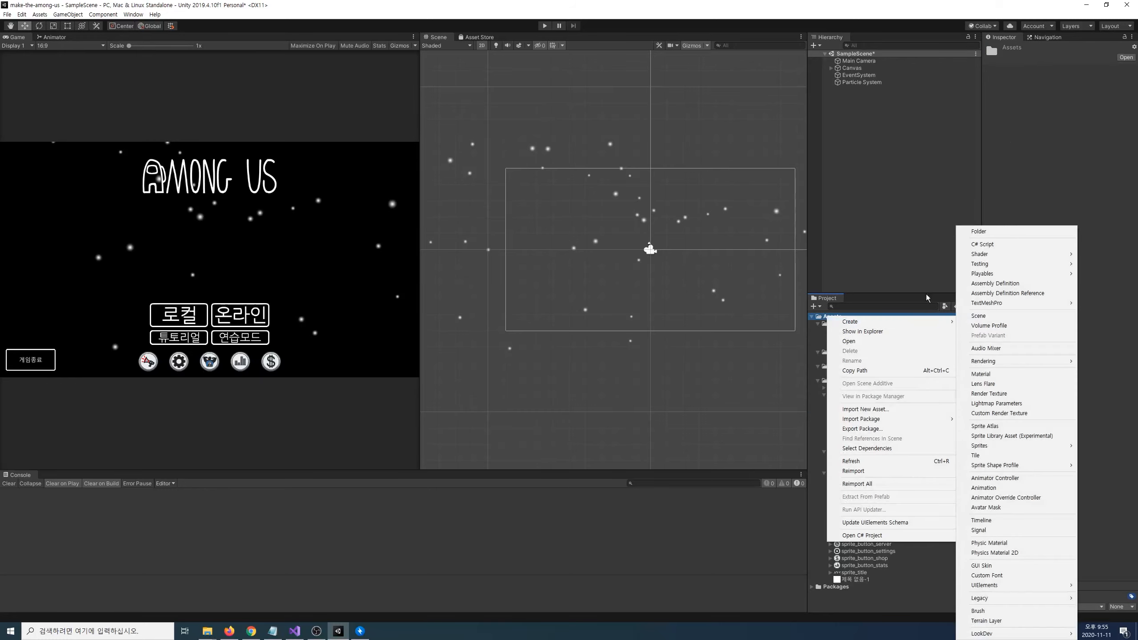
pyautogui.click(1024, 229)
pyautogui.write('Shader')
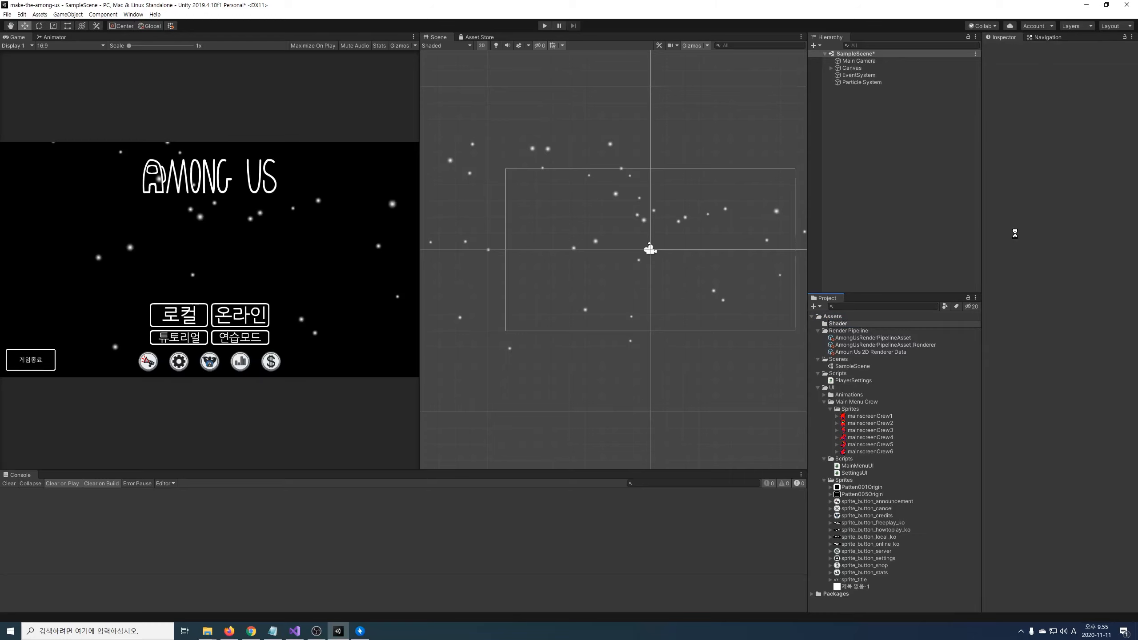
pyautogui.press('Return')
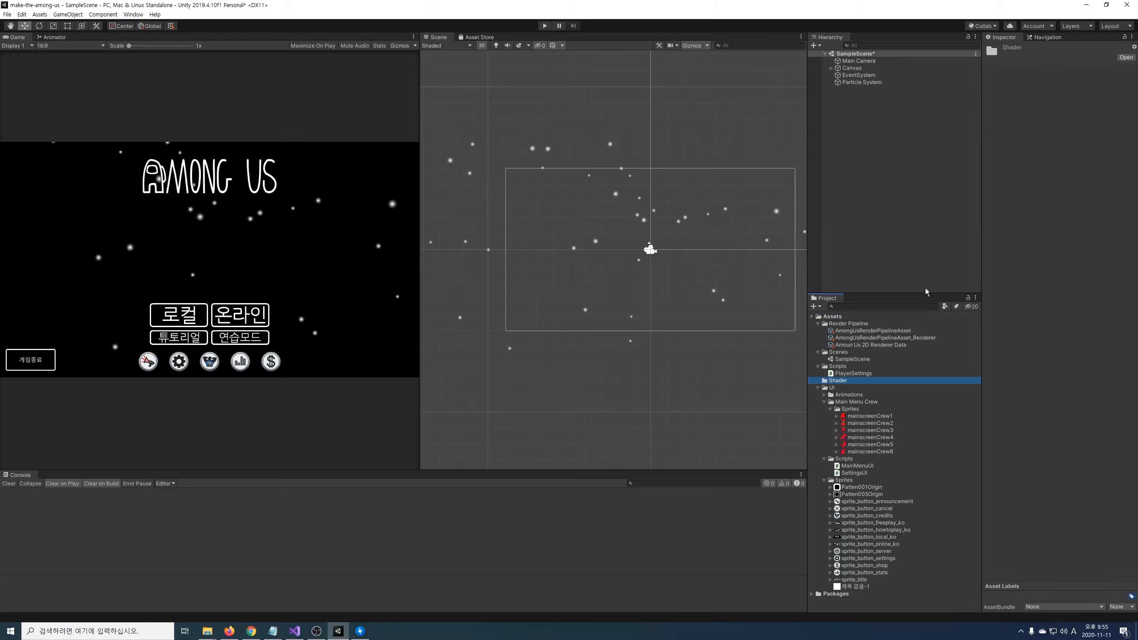
# Create a 2D Renderer Sprite Lit Graph (Experimental) in the Shader folder and name it Shader_Crew
pyautogui.rightClick(838, 381)
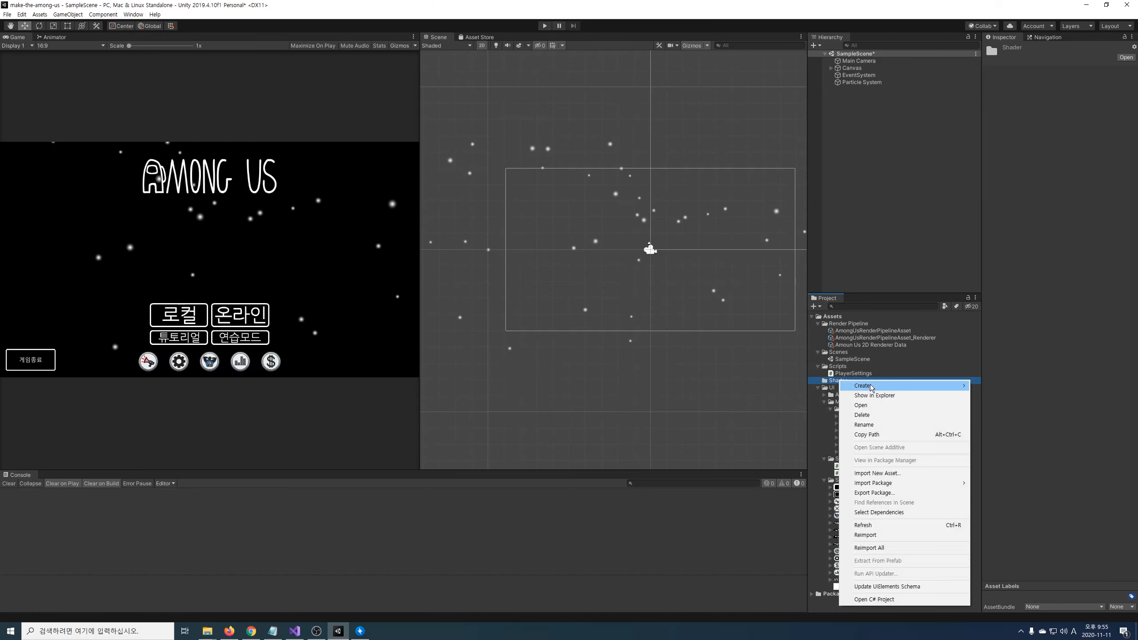
pyautogui.moveTo(871, 387)
pyautogui.moveTo(999, 254)
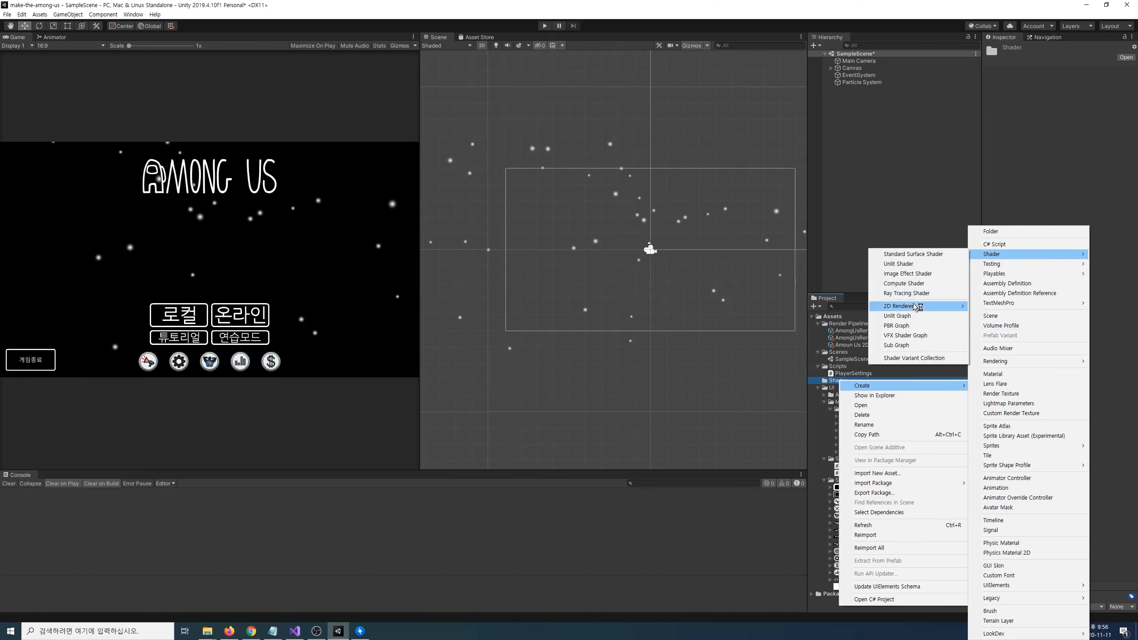
pyautogui.moveTo(915, 307)
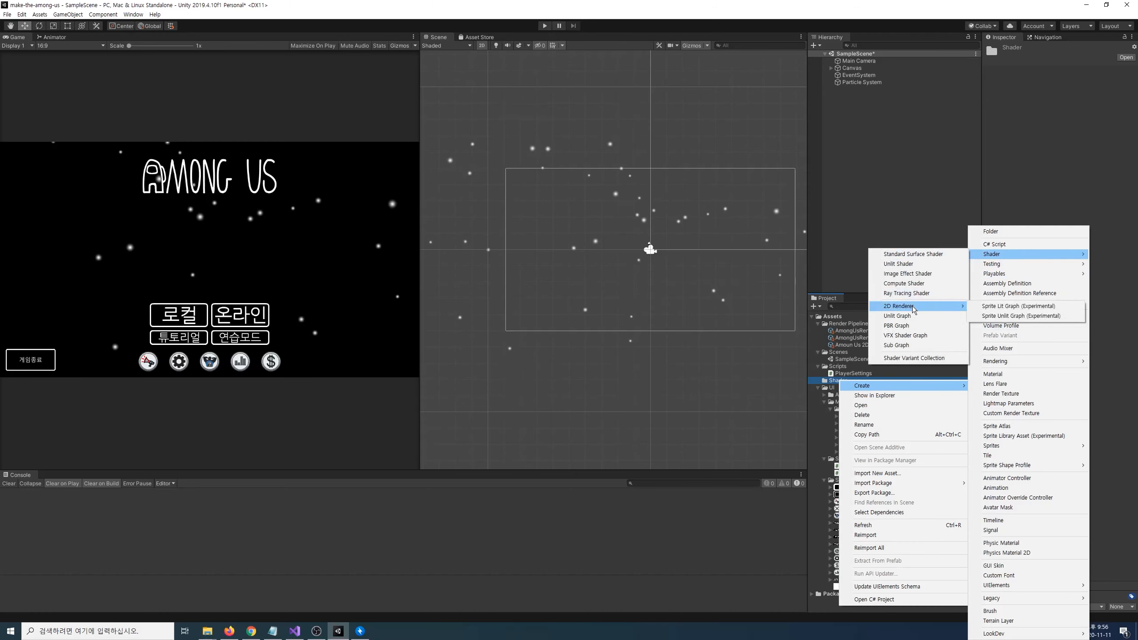
pyautogui.click(1030, 306)
pyautogui.write('Shader_Crew')
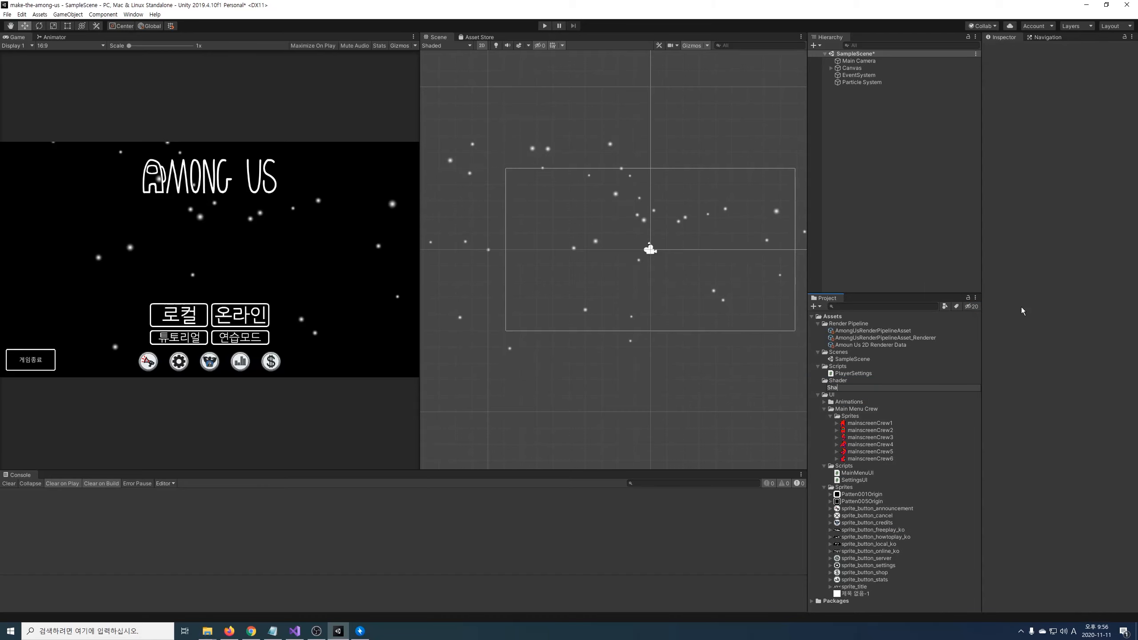